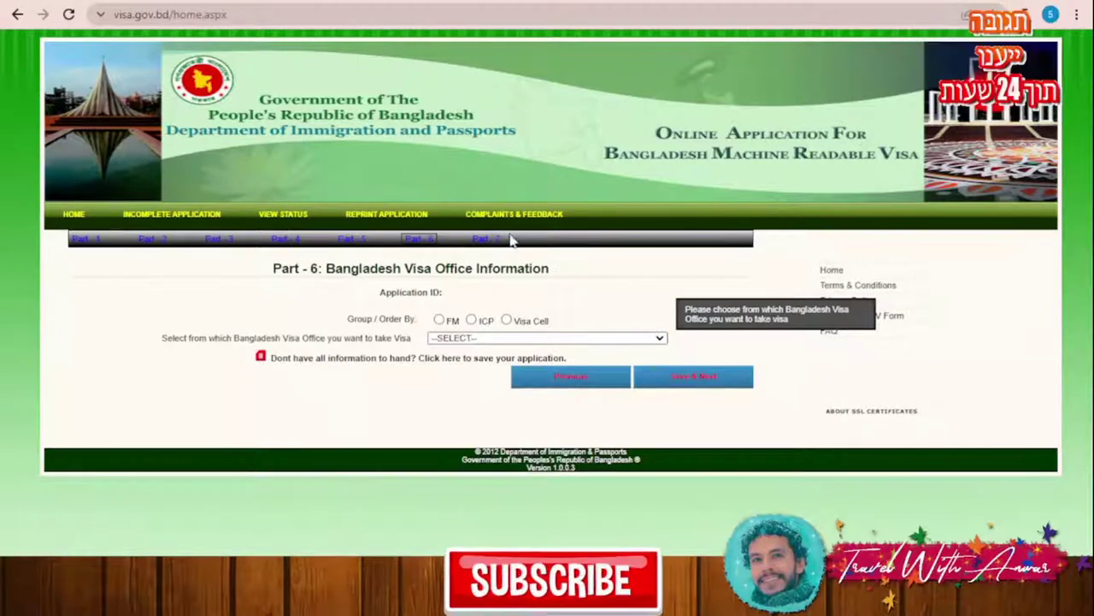
# Select BRAZIL as the visa office and save, advancing to the Part 7 document check list.
pyautogui.press('Down')
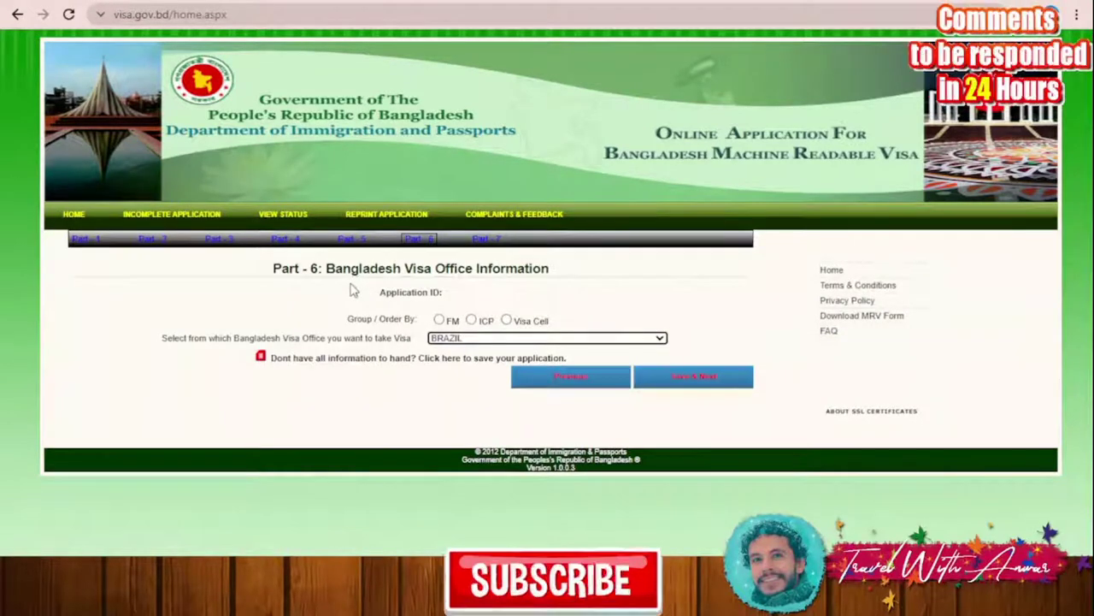
pyautogui.click(689, 383)
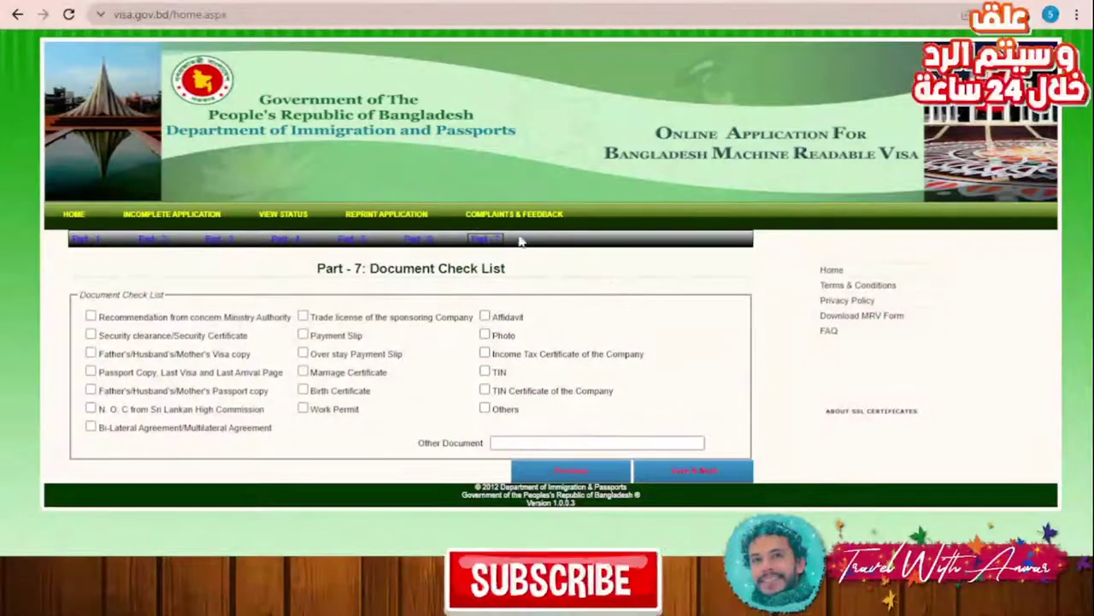
# In Part 4 payment details, clear the bank name, branch, cheque/scroll number and deposited amount.
pyautogui.click(294, 244)
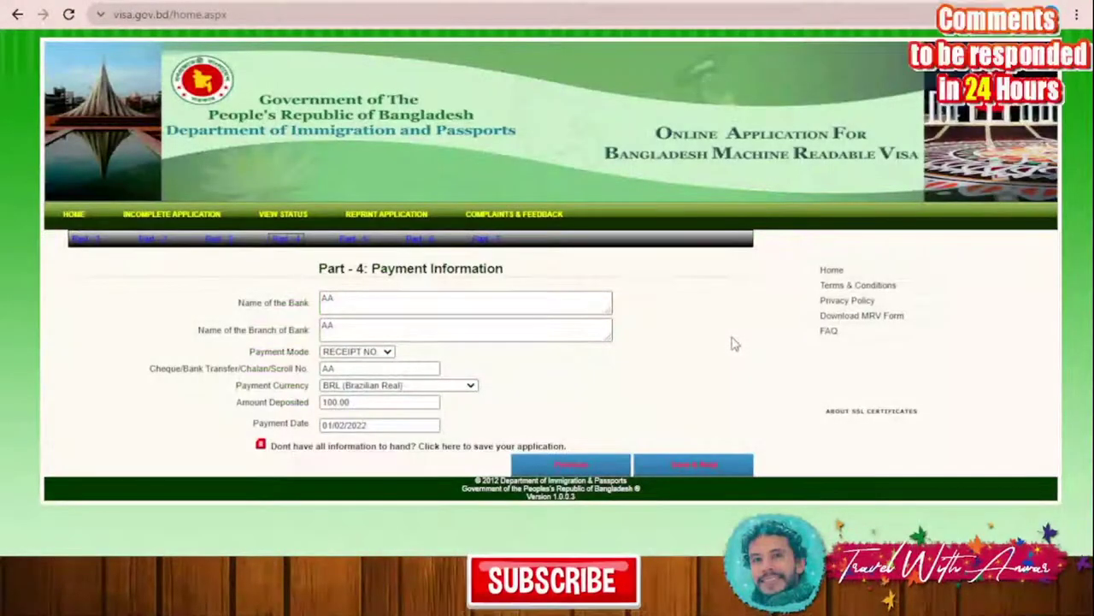
pyautogui.doubleClick(359, 304)
pyautogui.press('BackSpace')
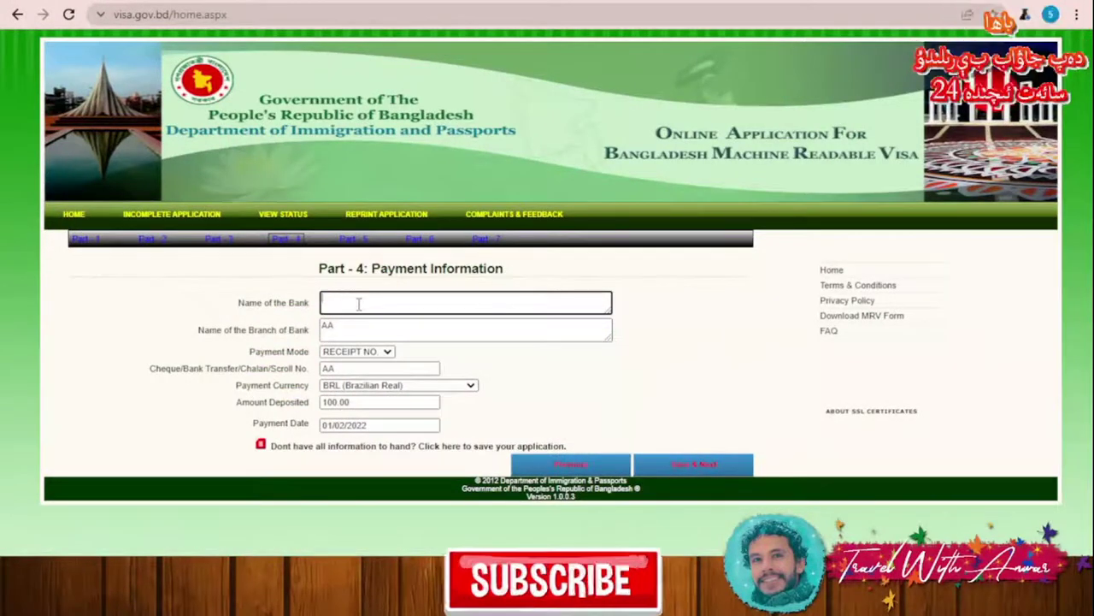
pyautogui.click(361, 330)
pyautogui.press('BackSpace')
pyautogui.press('BackSpace')
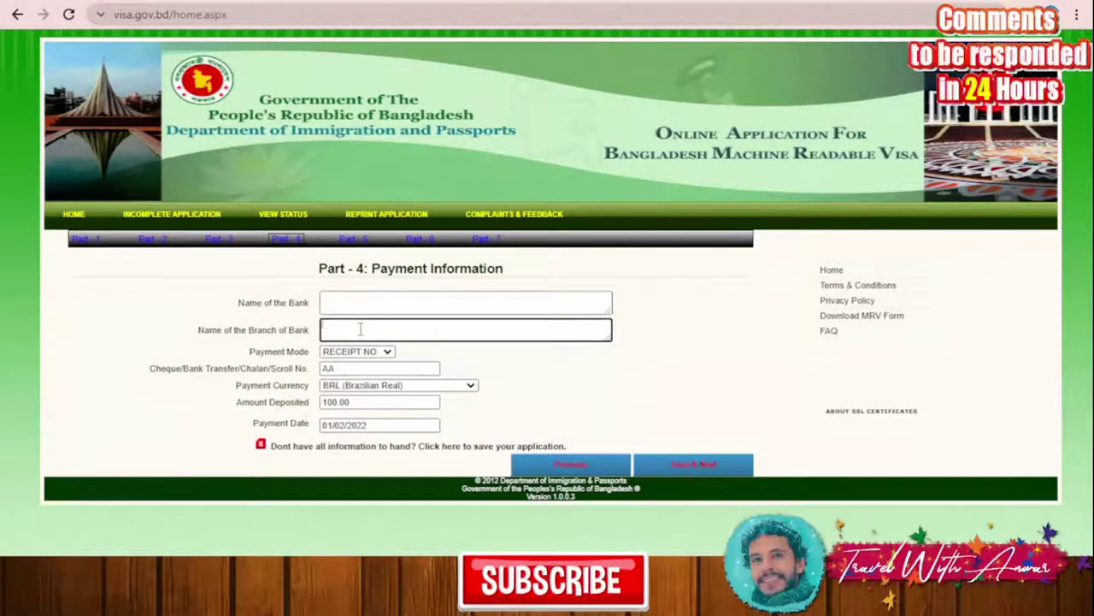
pyautogui.doubleClick(348, 368)
pyautogui.press('BackSpace')
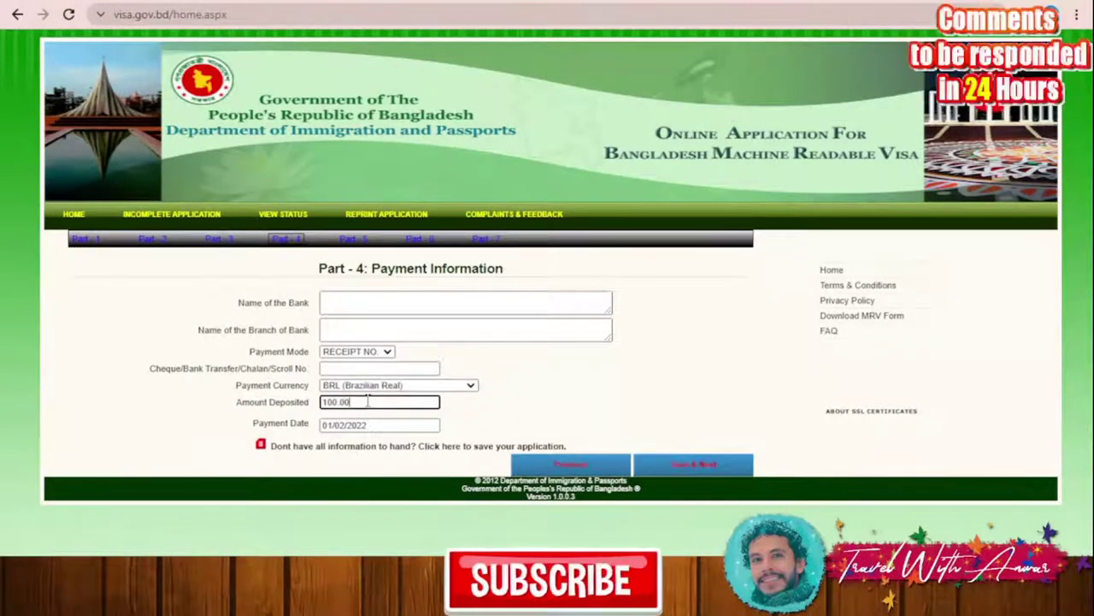
pyautogui.click(368, 401)
pyautogui.press('BackSpace')
pyautogui.press('BackSpace')
pyautogui.press('BackSpace')
pyautogui.press('BackSpace')
pyautogui.press('BackSpace')
pyautogui.press('BackSpace')
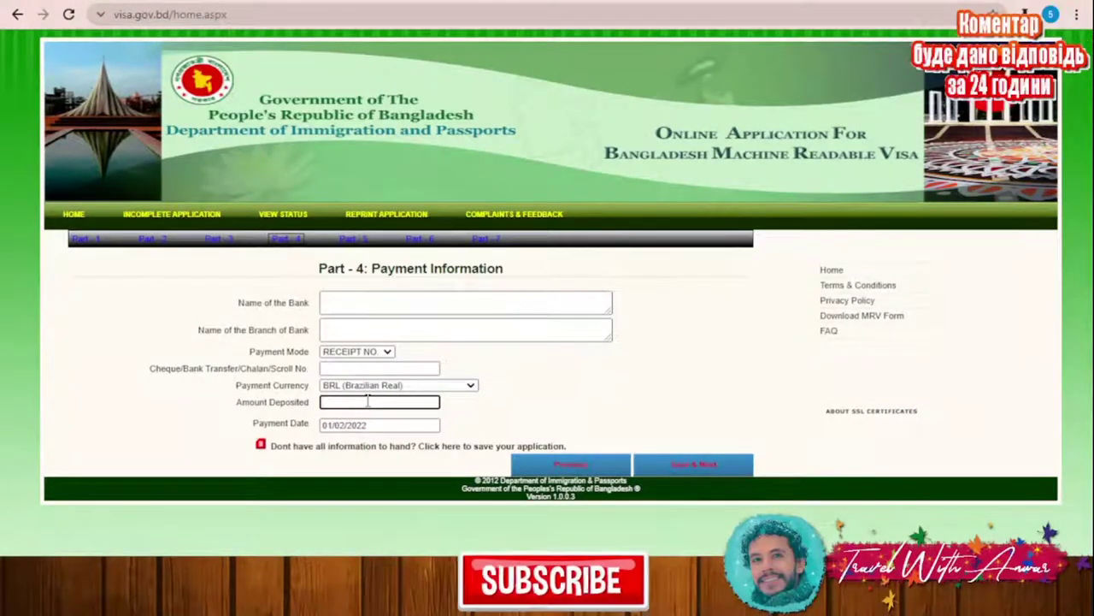
# Leave the payment date unchanged and save Part 4, advancing to Part 5.
pyautogui.click(394, 425)
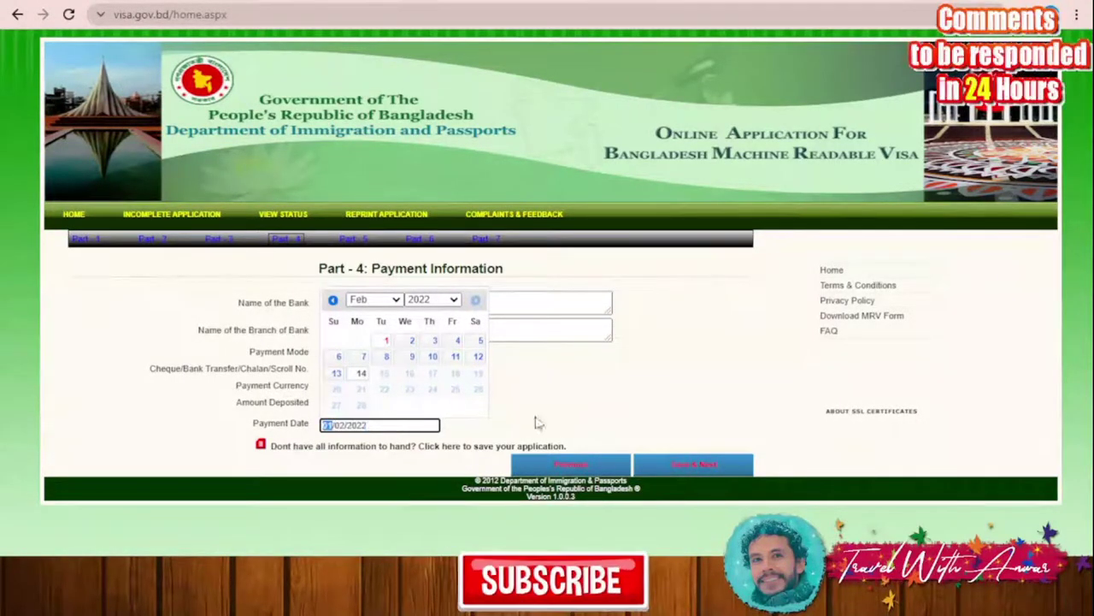
pyautogui.click(703, 399)
pyautogui.click(719, 473)
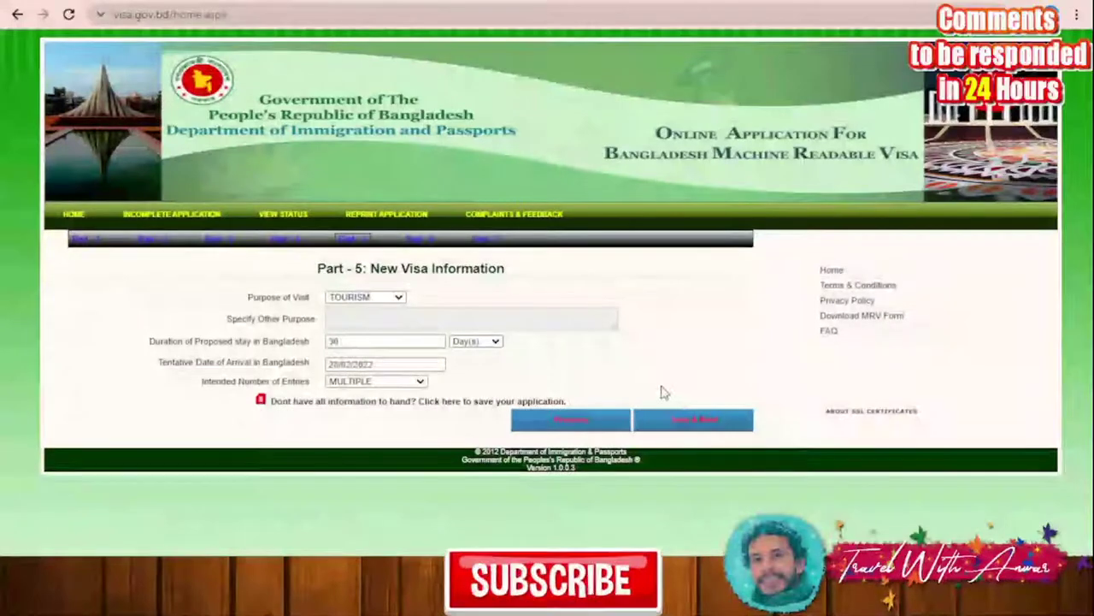
# In the Part 7 document check list, leave ministry recommendation unticked and save the list.
pyautogui.click(486, 241)
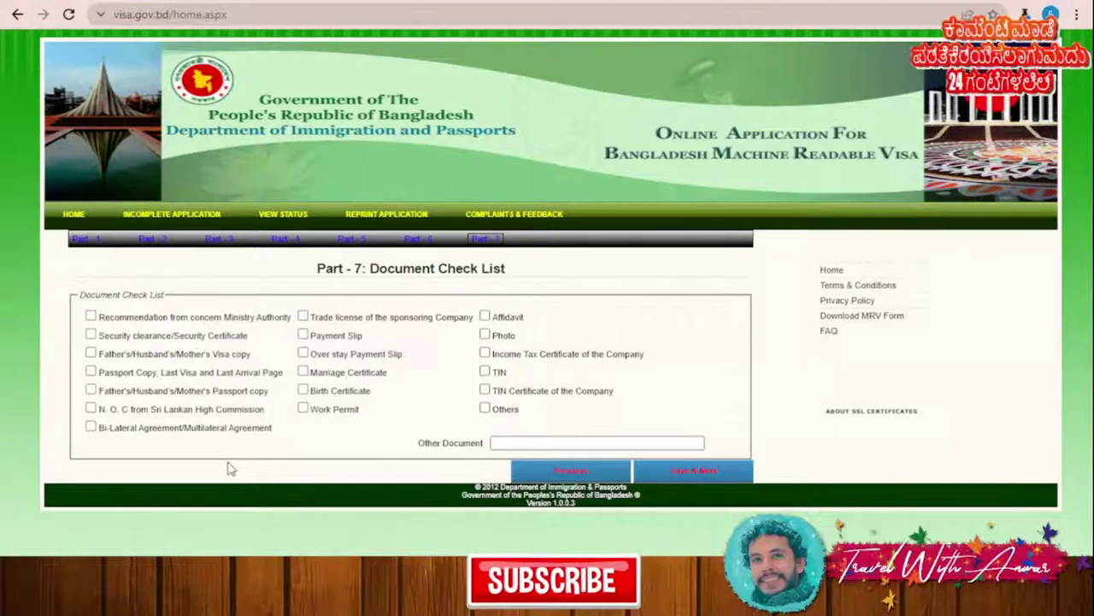
pyautogui.click(91, 316)
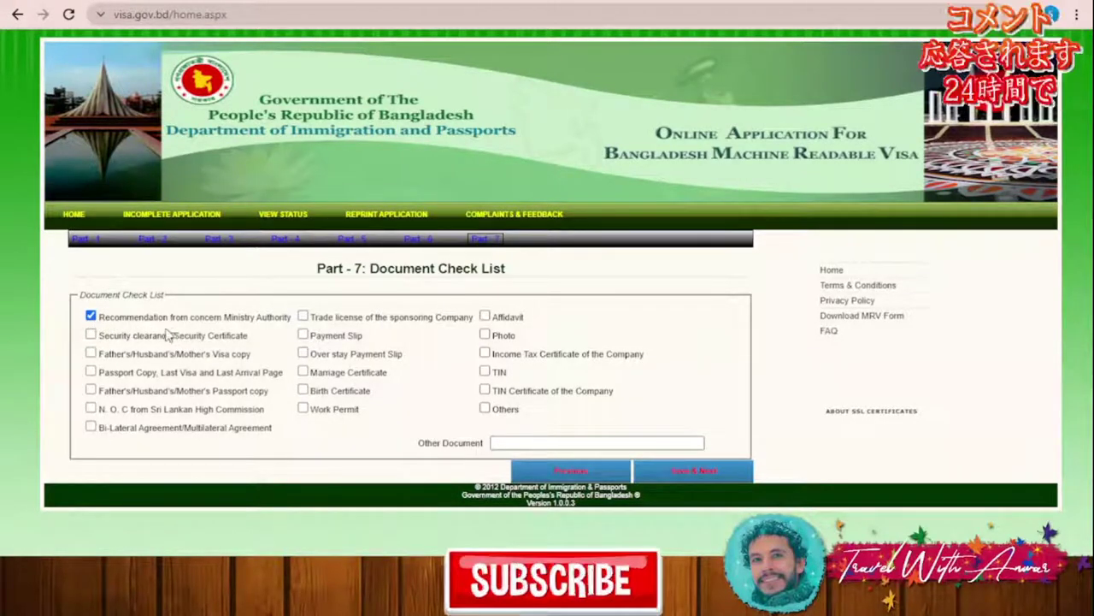
pyautogui.click(90, 316)
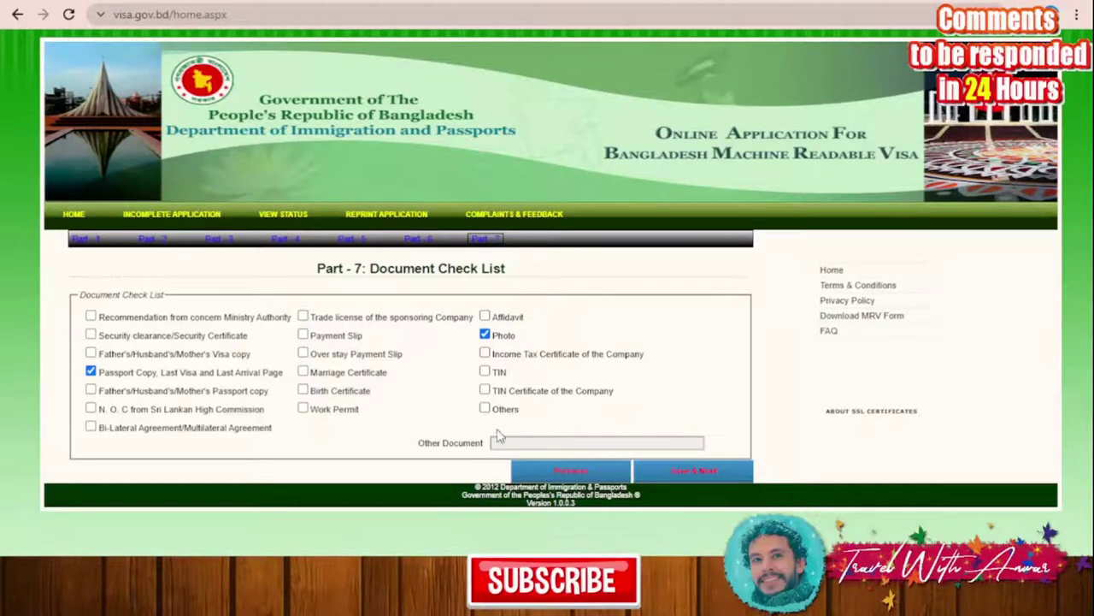
pyautogui.click(718, 470)
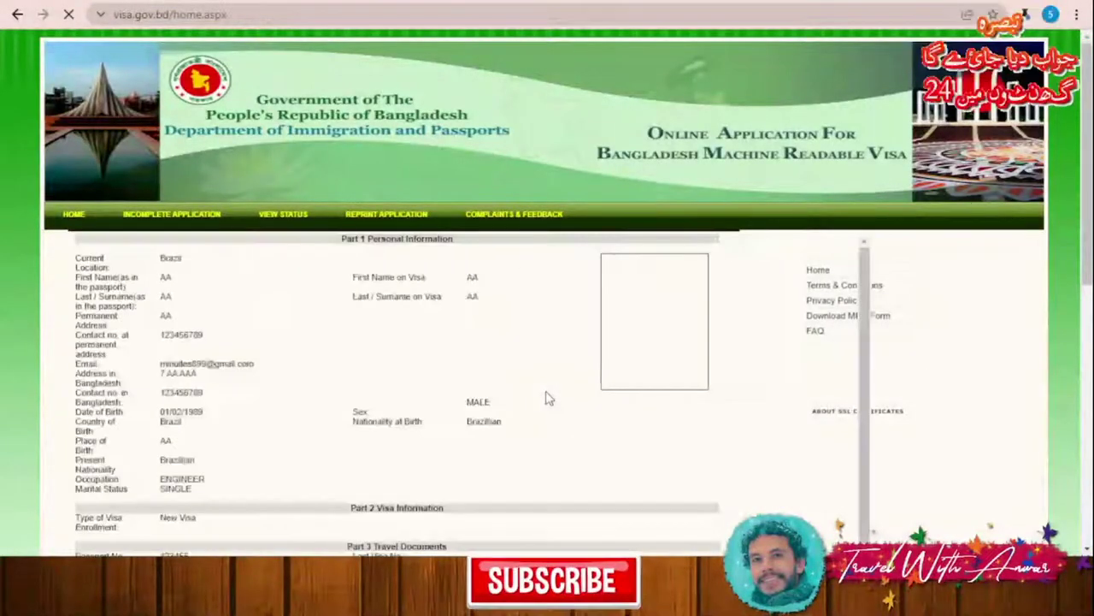
# Scroll through the application summary to review all entered details.
pyautogui.scroll(-2, 537, 395)
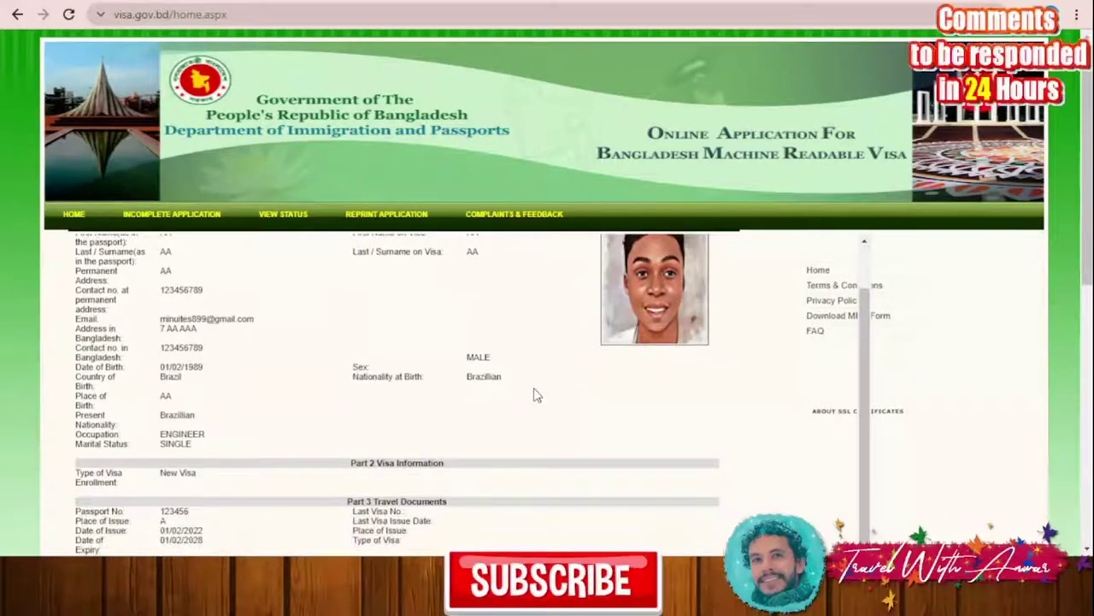
pyautogui.scroll(2, 534, 391)
pyautogui.scroll(-10, 534, 391)
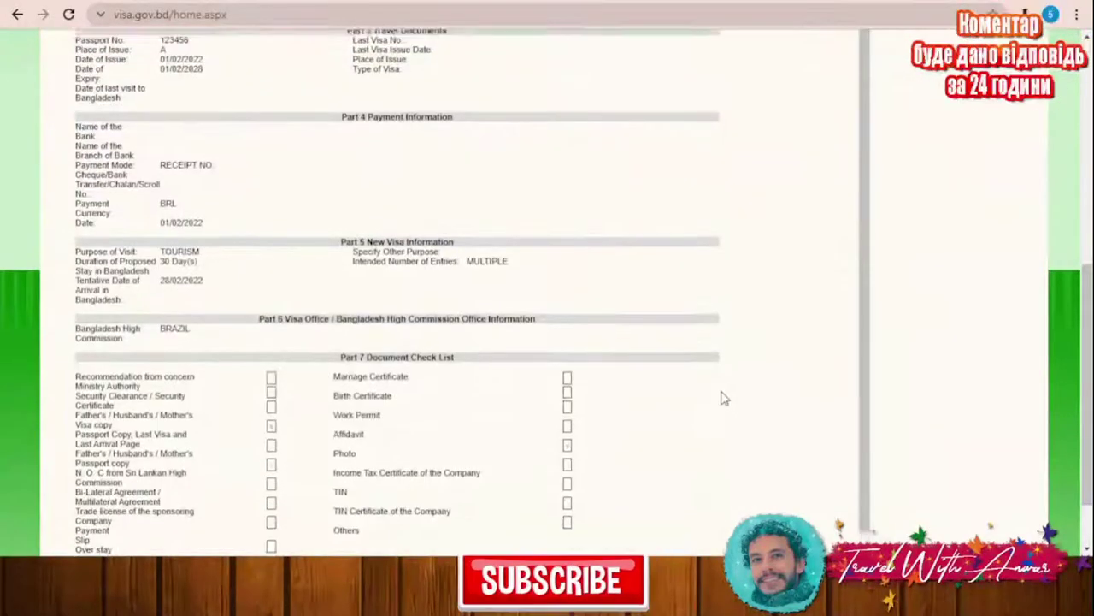
pyautogui.scroll(10, 713, 398)
pyautogui.scroll(-1, 423, 269)
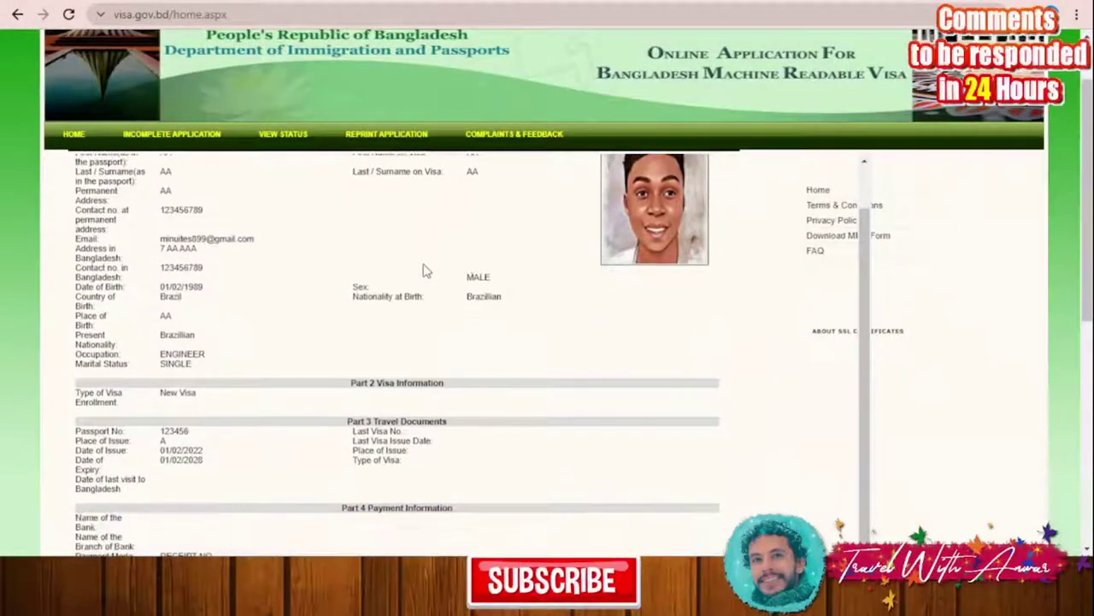
pyautogui.scroll(-9, 625, 371)
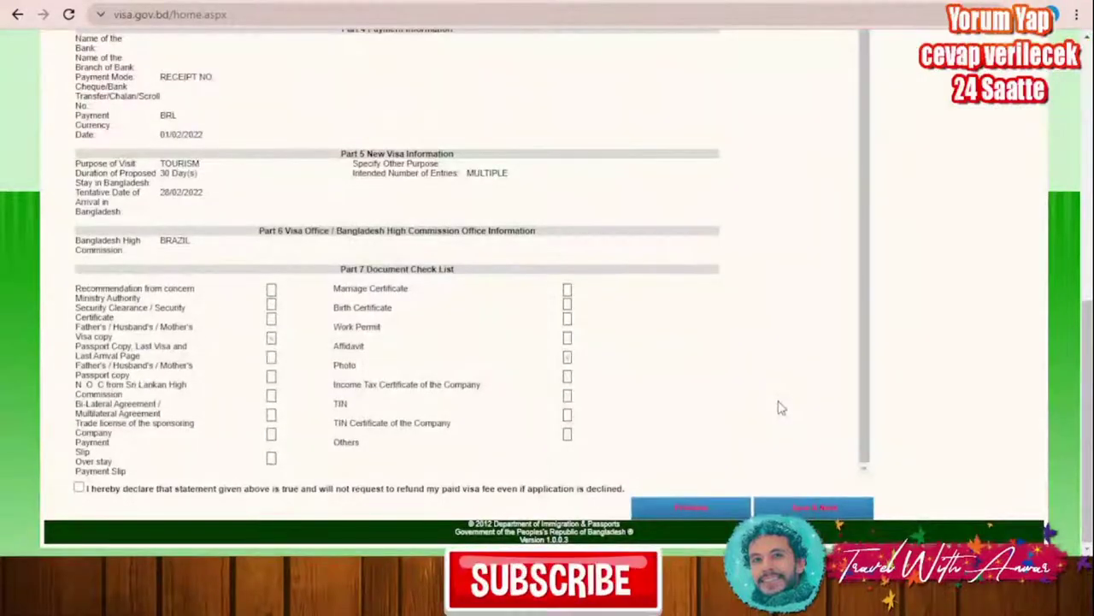
pyautogui.scroll(1, 464, 368)
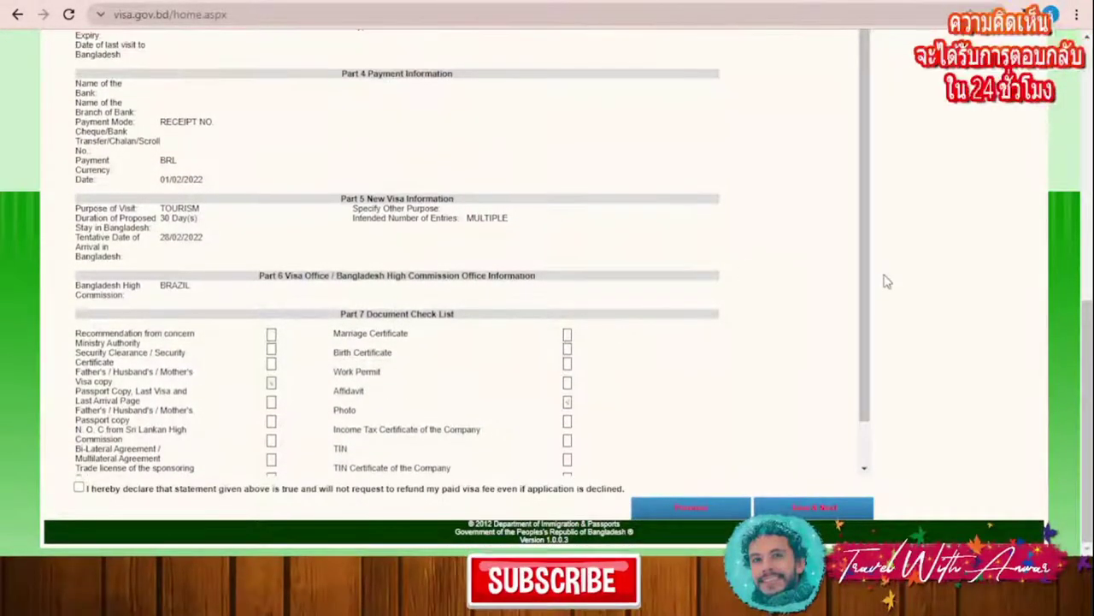
pyautogui.scroll(10, 893, 282)
pyautogui.scroll(-1, 410, 291)
pyautogui.scroll(-8, 454, 303)
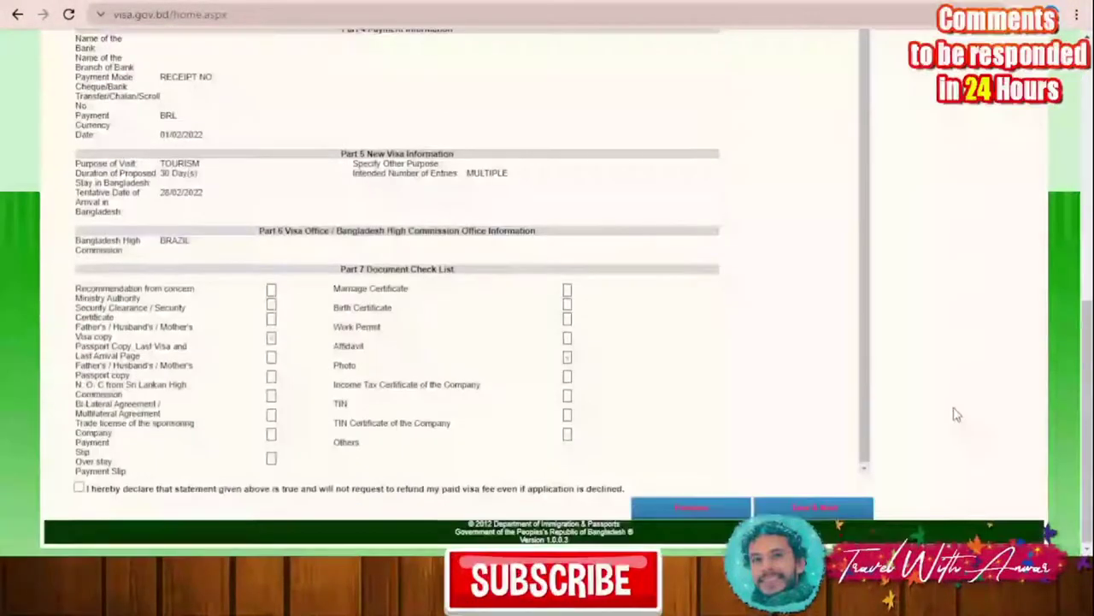
# Accept the declaration statement and submit the completed visa application.
pyautogui.click(79, 487)
pyautogui.click(815, 508)
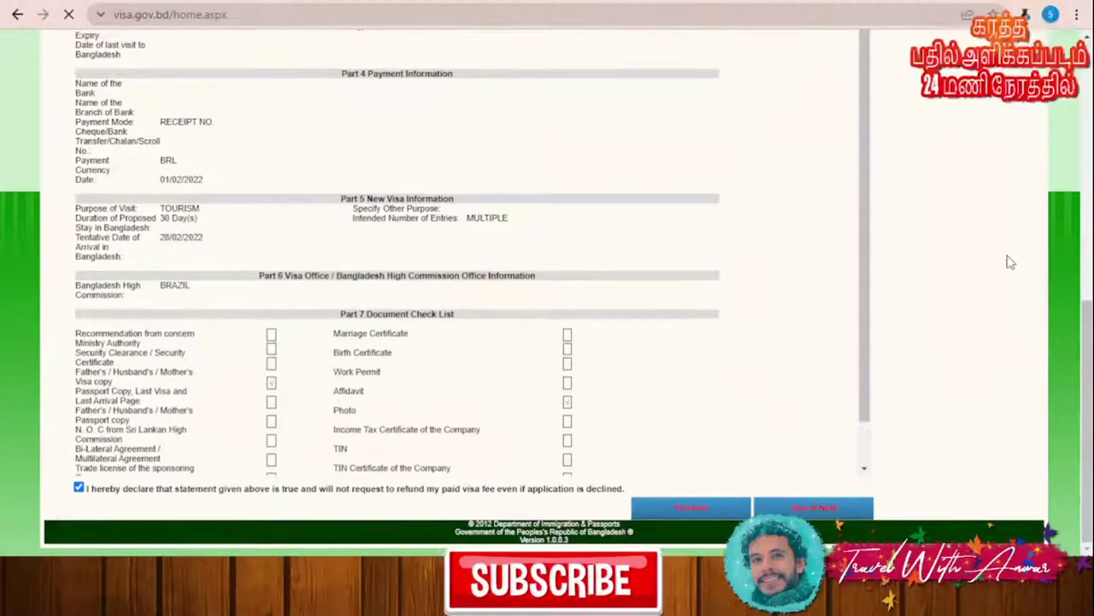
pyautogui.scroll(-5, 1013, 264)
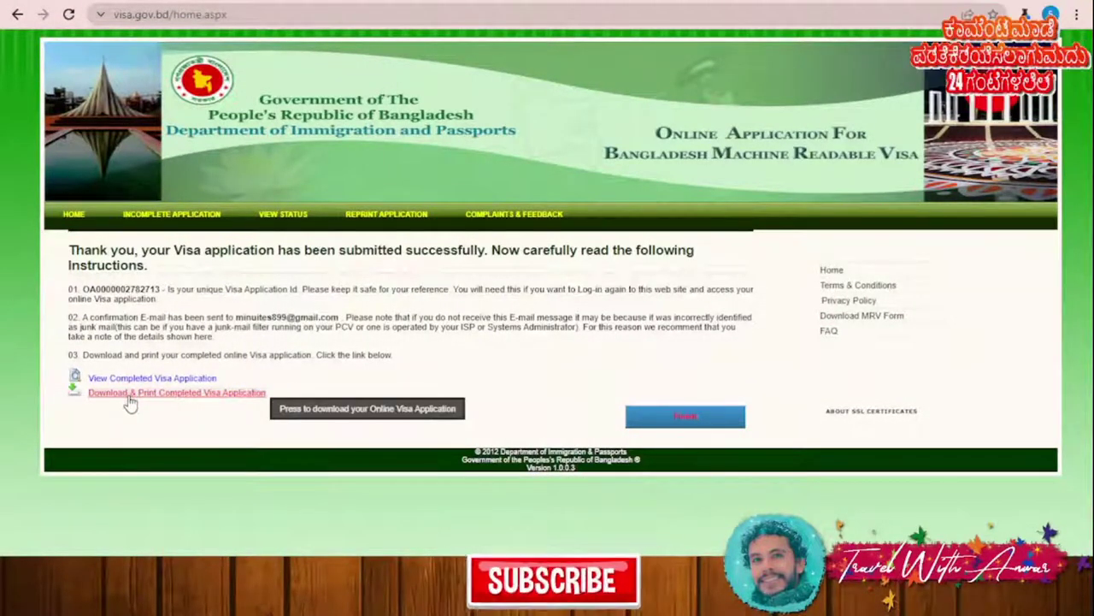
pyautogui.click(180, 395)
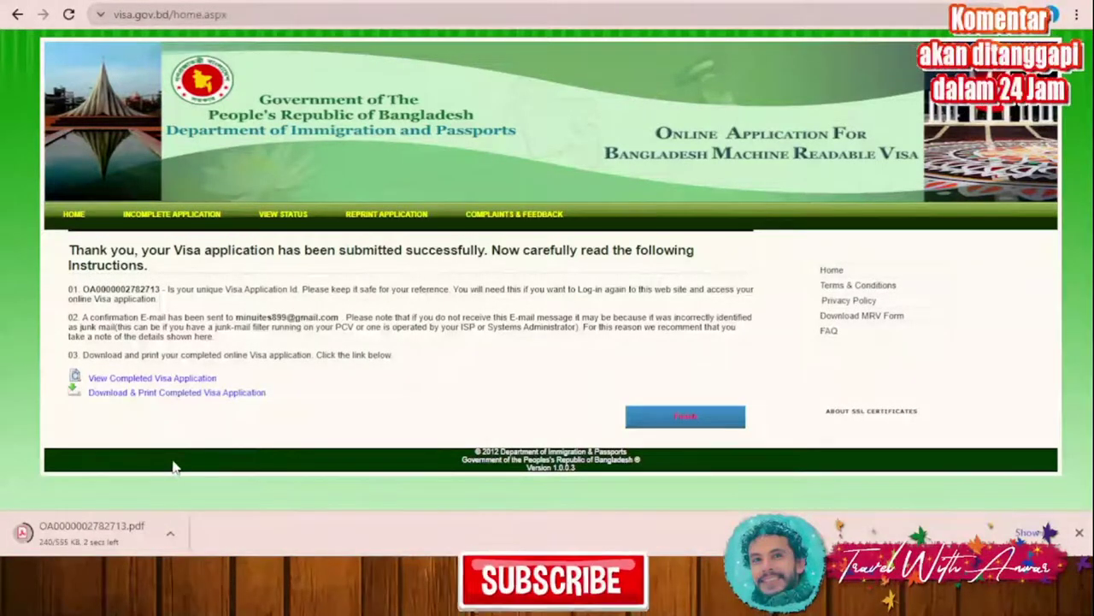
pyautogui.click(114, 536)
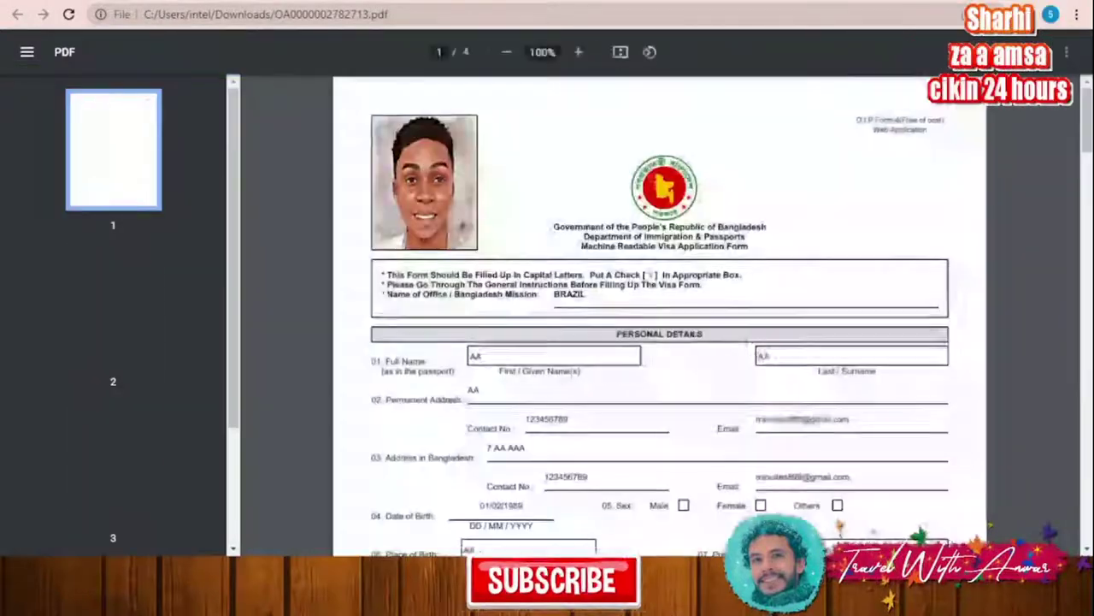
# Page through all four PDF pages, then return to the visa.gov.bd confirmation tab.
pyautogui.scroll(-3, 727, 351)
pyautogui.scroll(3, 753, 348)
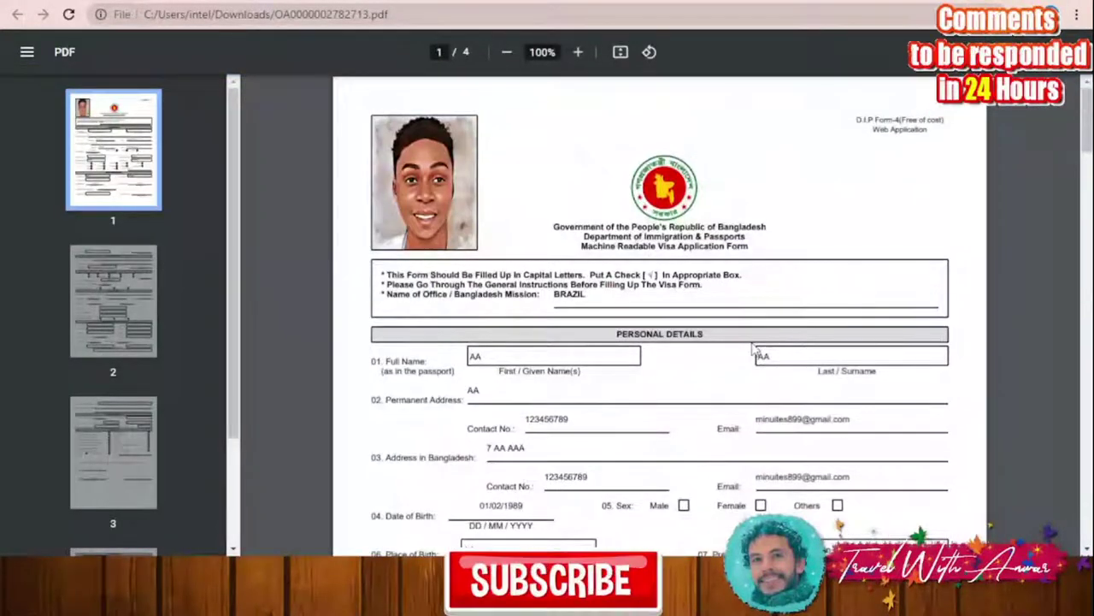
pyautogui.scroll(-12, 753, 349)
pyautogui.scroll(-15, 753, 349)
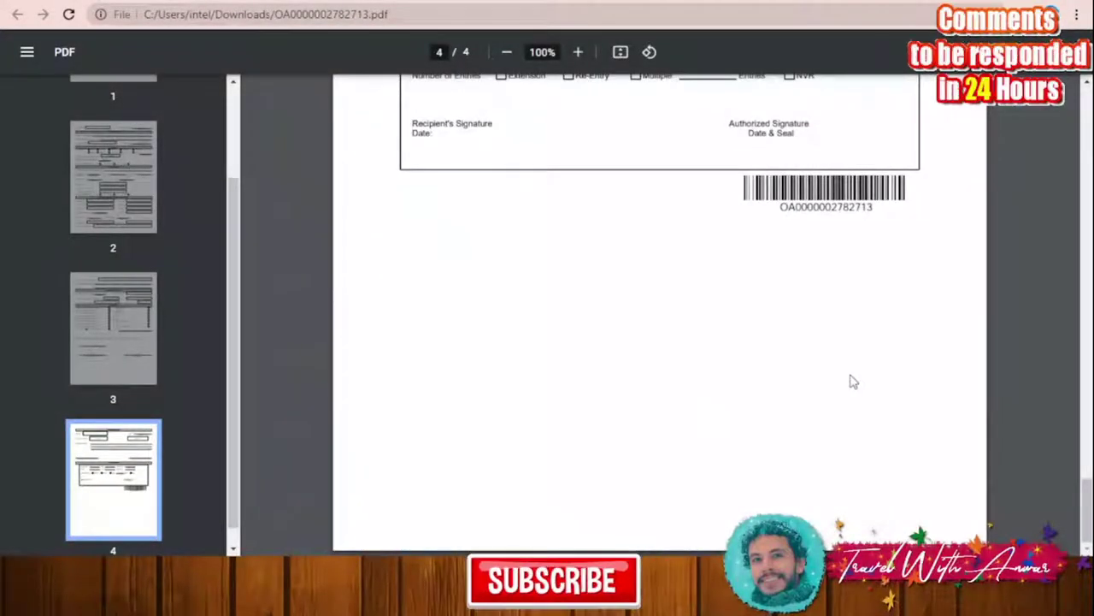
pyautogui.scroll(5, 852, 382)
pyautogui.scroll(15, 852, 382)
pyautogui.scroll(10, 852, 382)
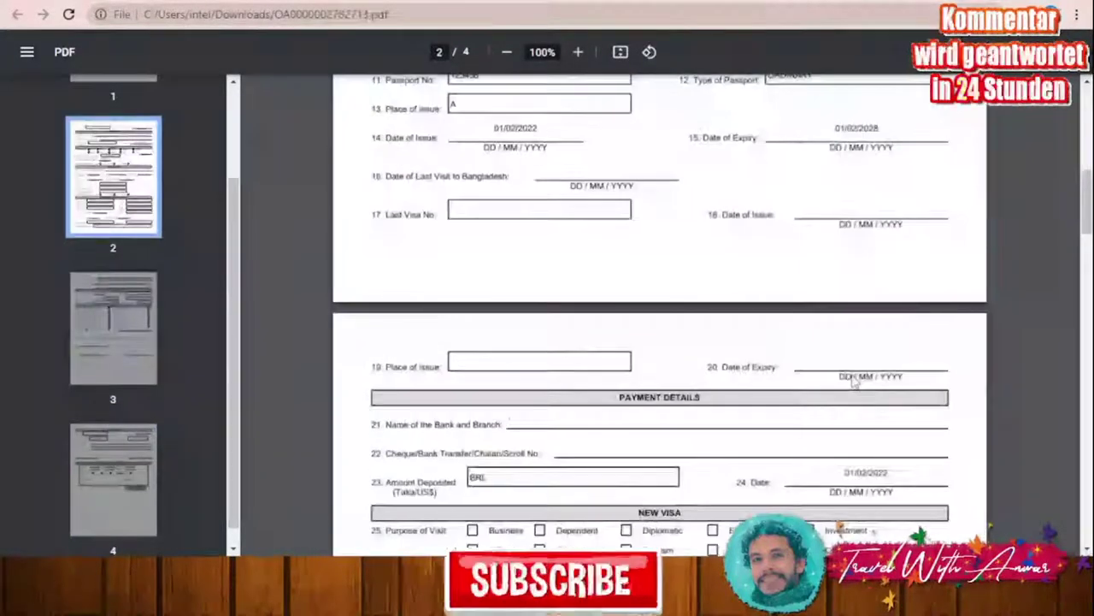
pyautogui.click(659, 2)
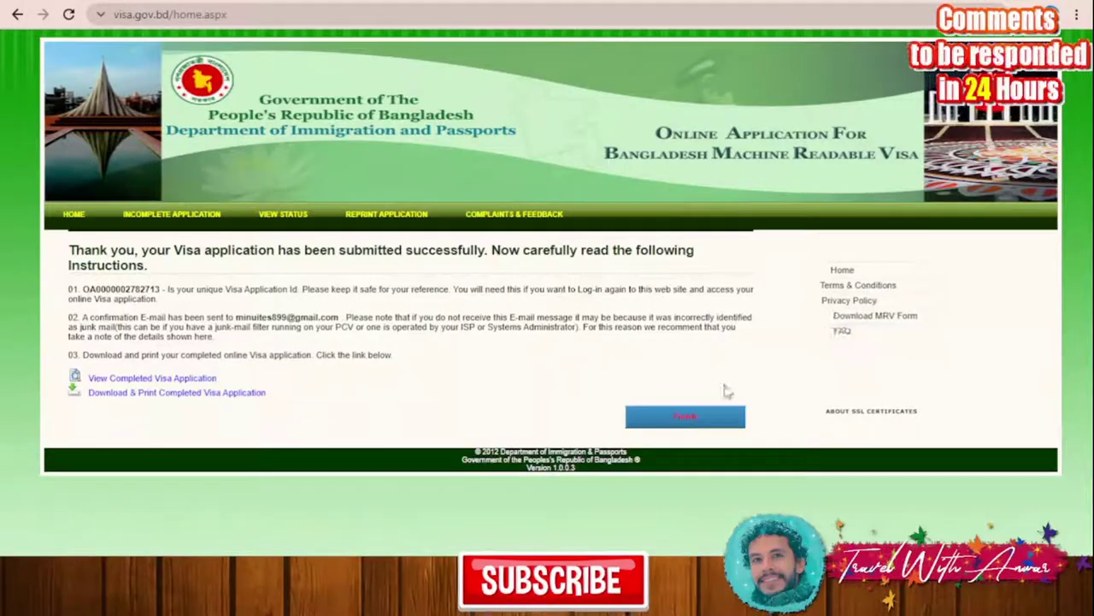
# Finish the application and scroll down the Bangladesh High Commission Islamabad homepage.
pyautogui.click(668, 416)
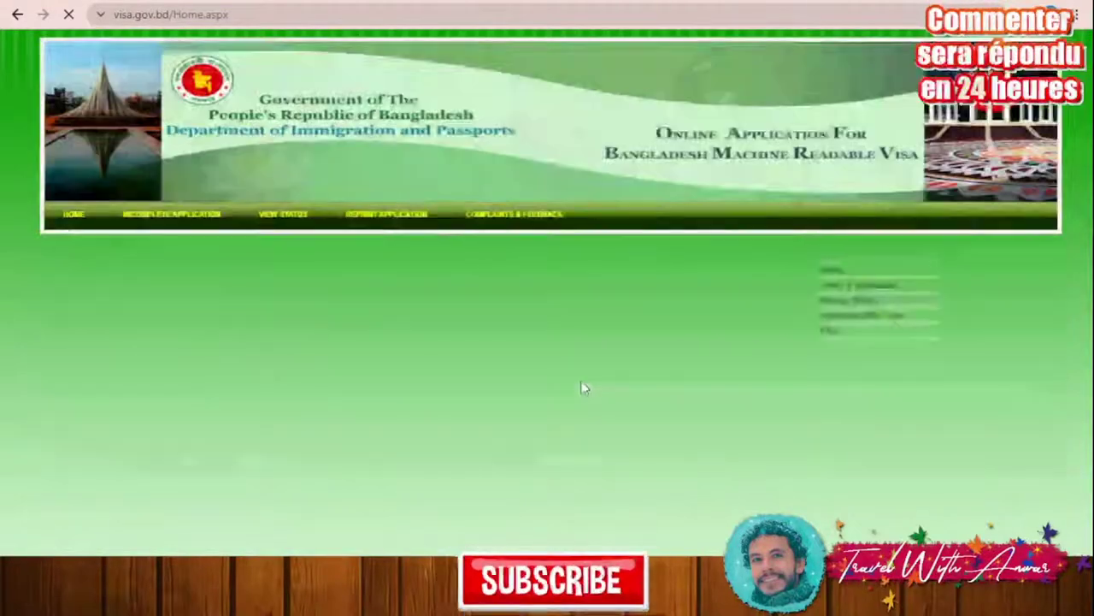
pyautogui.scroll(-3, 581, 387)
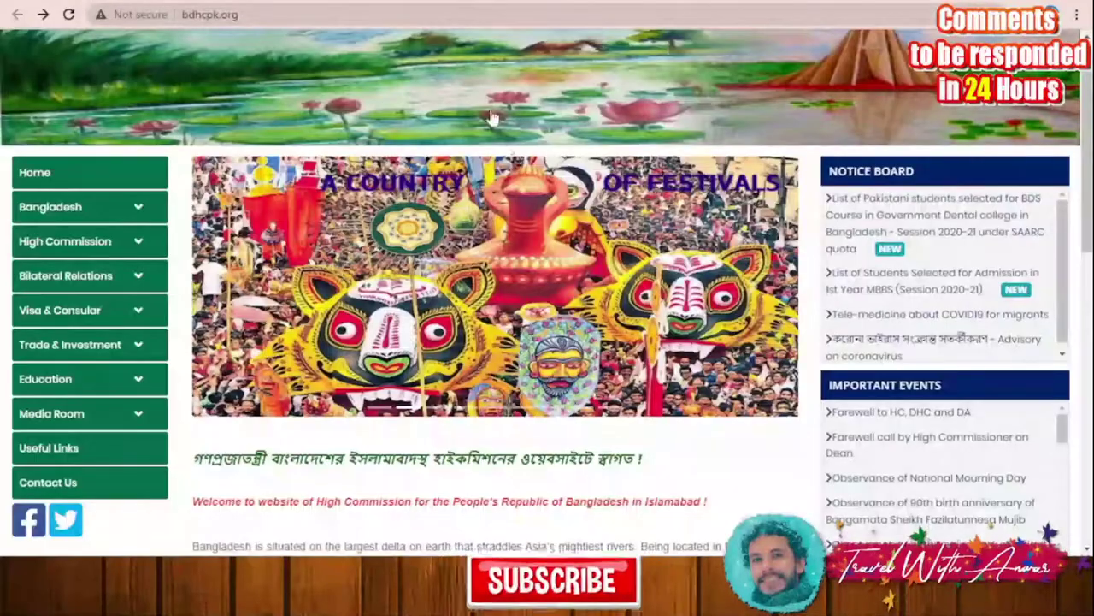
# Open Visa & Consular > Visa and scroll down to the visa application form downloads.
pyautogui.click(143, 317)
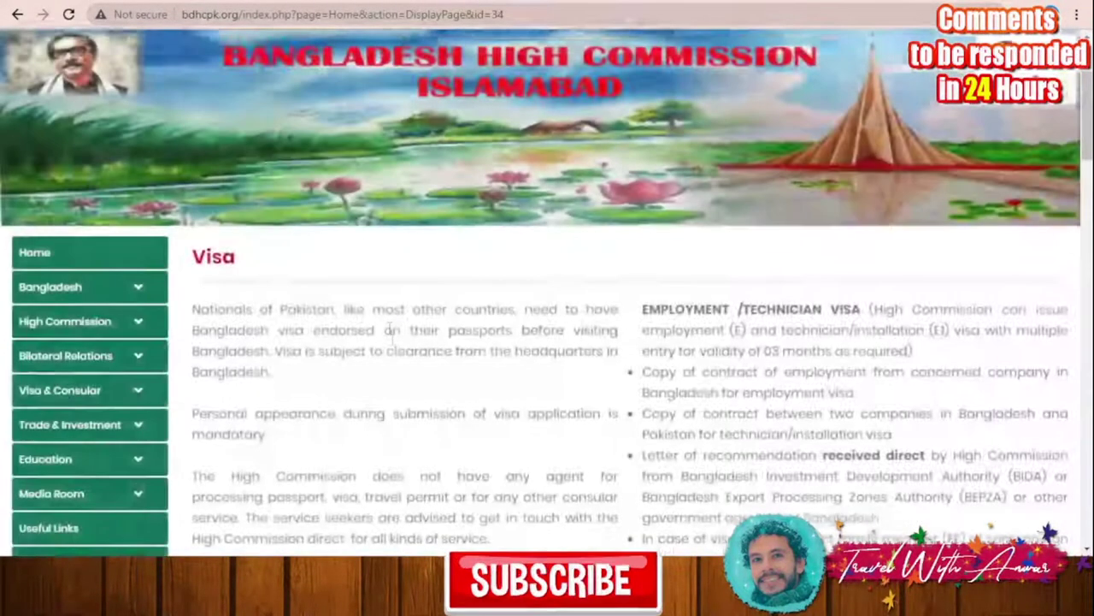
pyautogui.scroll(-9, 389, 329)
pyautogui.scroll(-1, 453, 312)
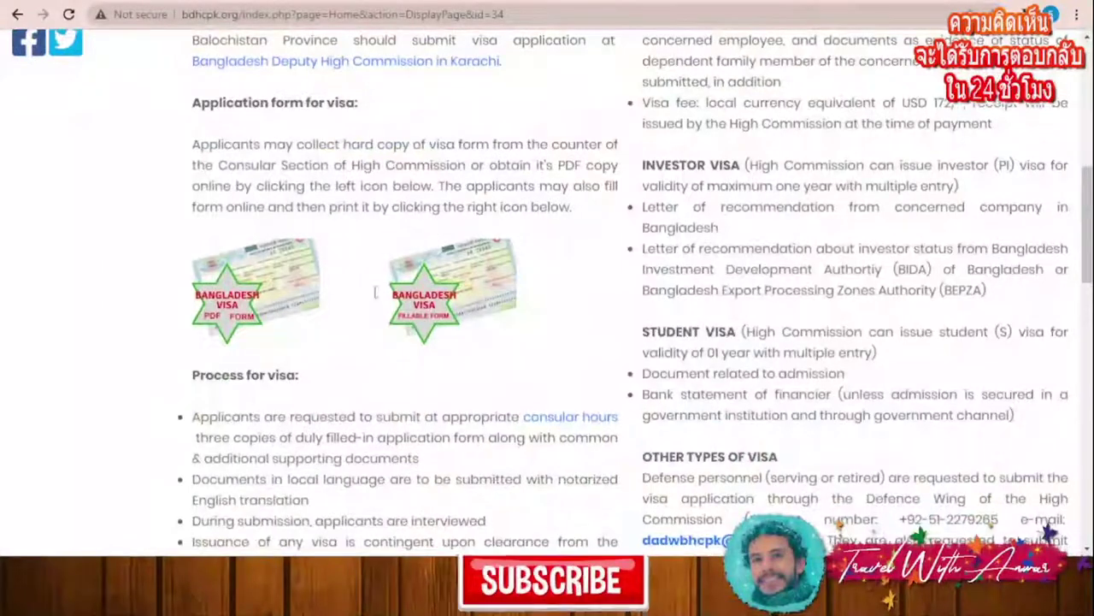